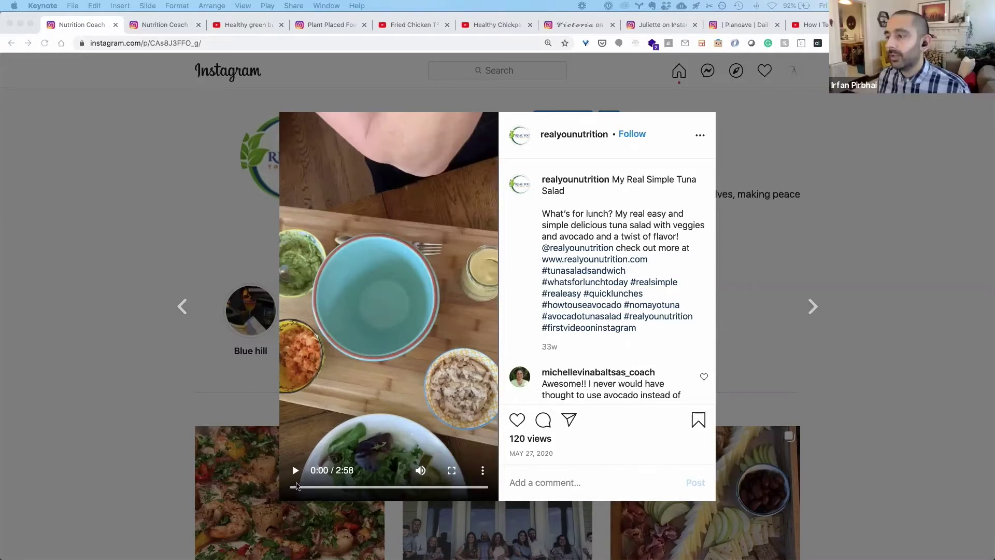
Step: Play the My Real Simple Tuna Salad recipe video from the start
click(295, 471)
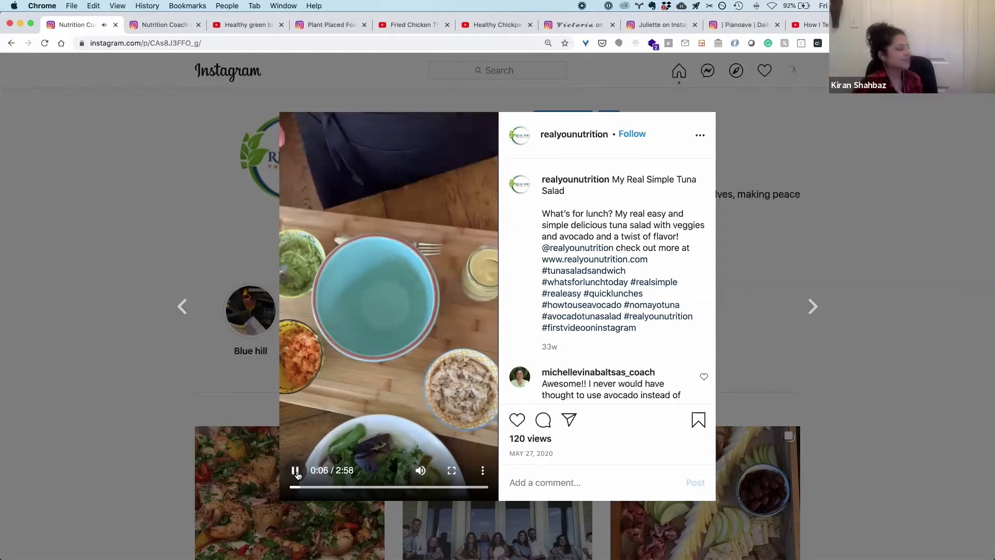
Step: Pause the tuna salad video at about 0:07 for the lighting discussion
click(296, 470)
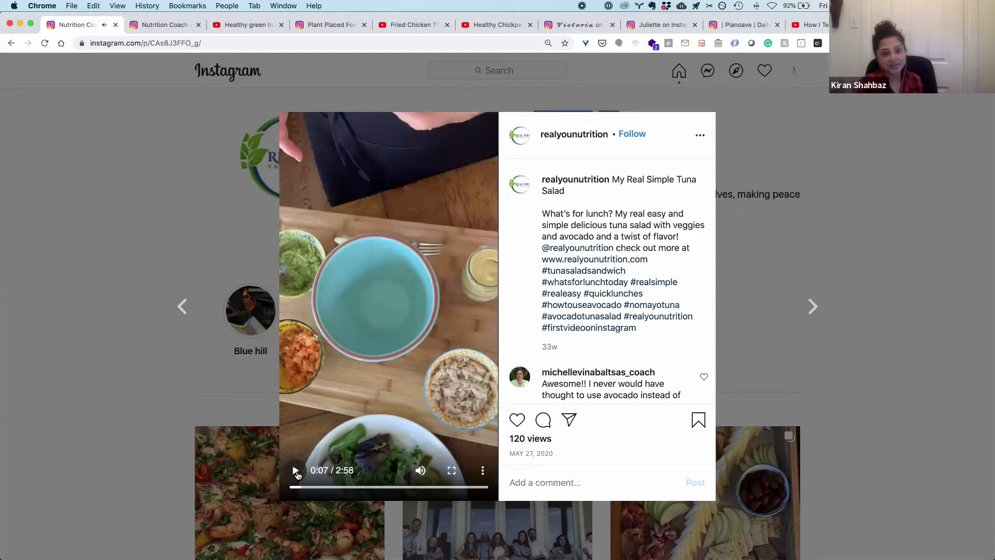